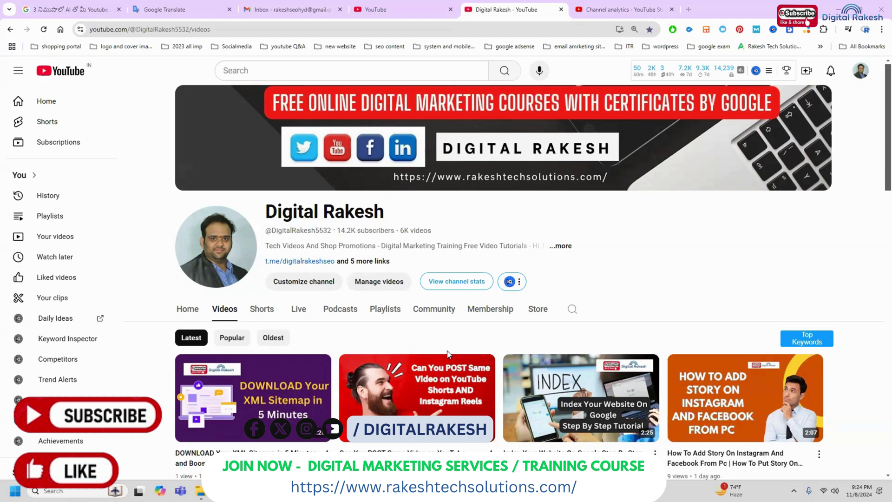
{"action": "scroll", "coordinate": [448, 353], "scroll_direction": "down", "scroll_amount": 3}
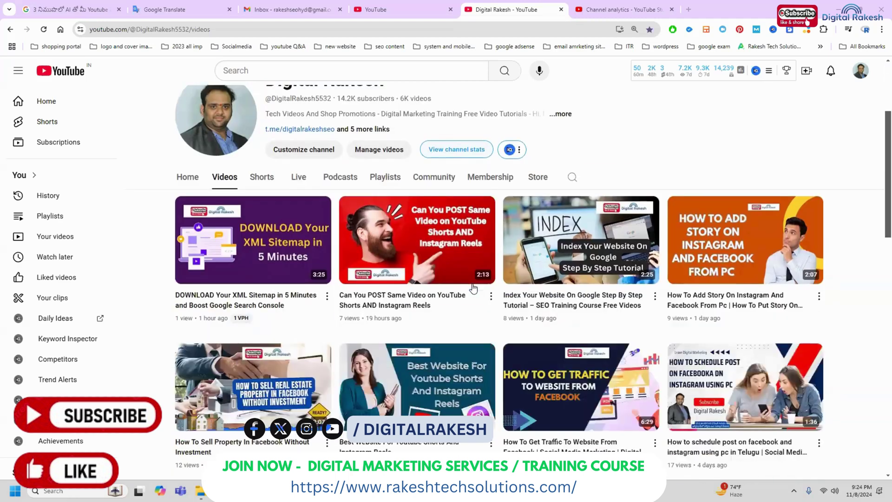
{"action": "scroll", "coordinate": [474, 286], "scroll_direction": "down", "scroll_amount": 3}
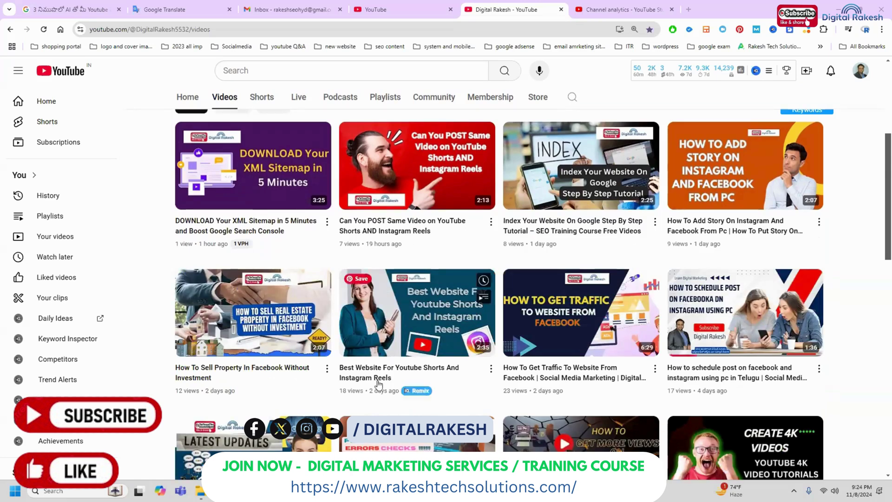
Open the Empower IT Trainings SF Employee Central course page, then switch to the empty new tab.
{"action": "key", "text": "alt+Tab"}
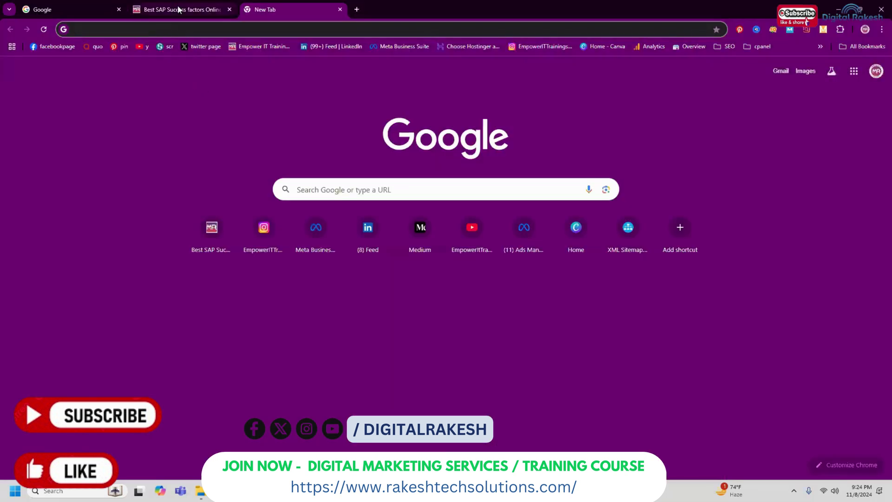
{"action": "left_click", "coordinate": [179, 9]}
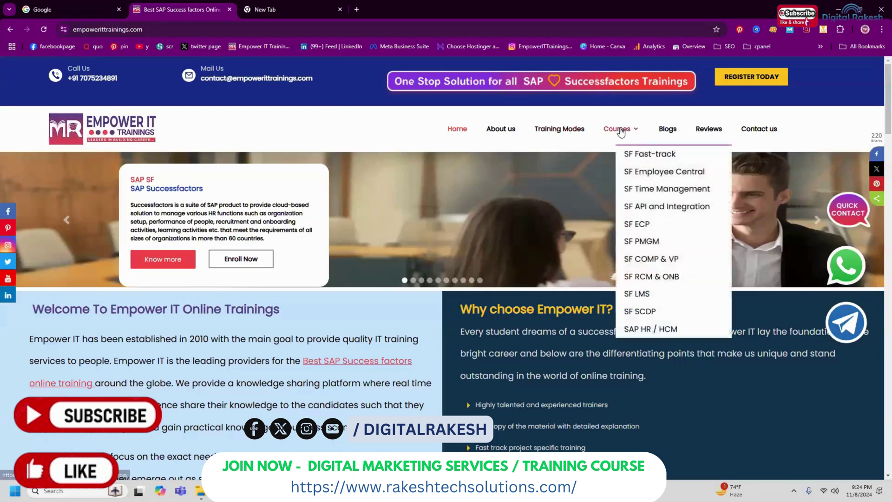
{"action": "mouse_move", "coordinate": [620, 129]}
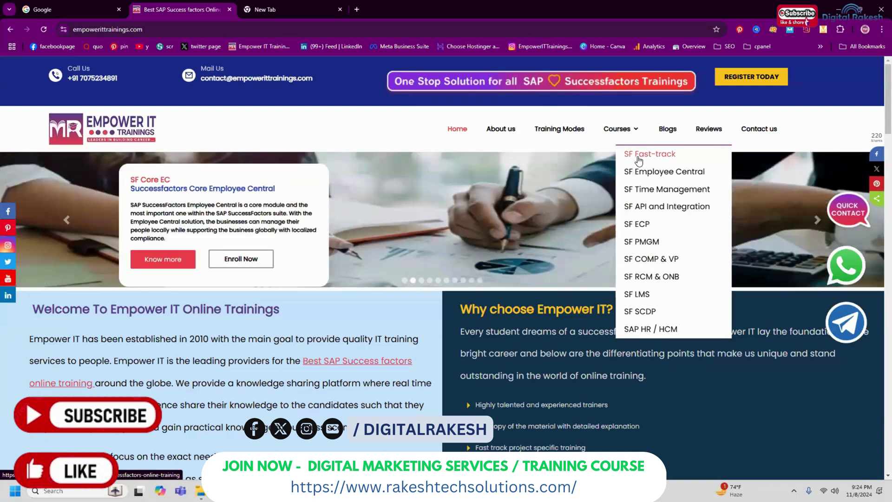
{"action": "left_click", "coordinate": [636, 170]}
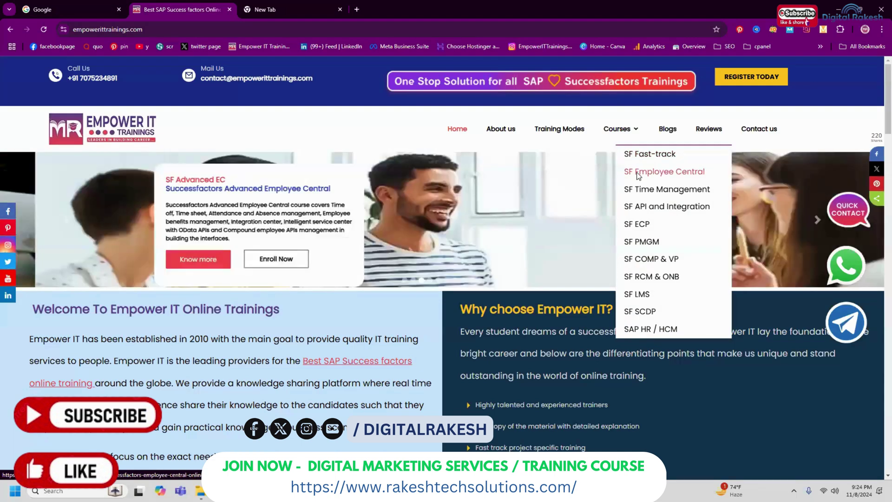
{"action": "scroll", "coordinate": [551, 168], "scroll_direction": "down", "scroll_amount": 3}
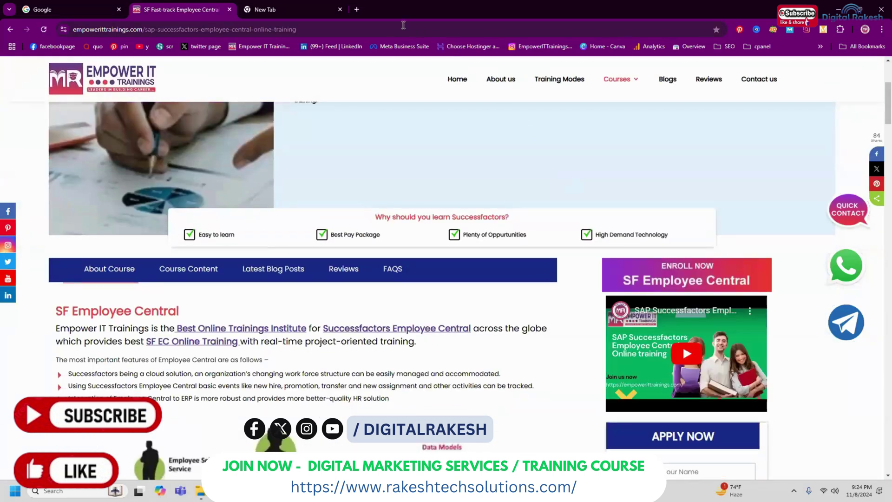
{"action": "left_click", "coordinate": [314, 9]}
{"action": "type", "text": "invid"}
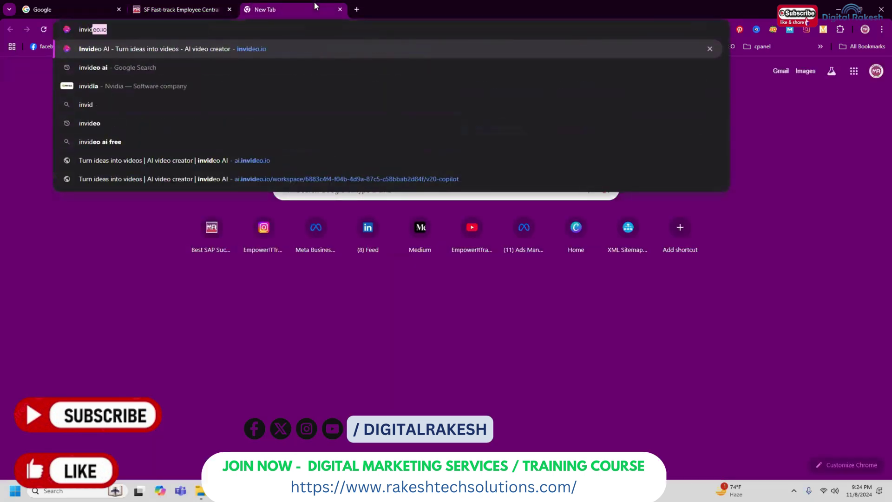
Go to invideo.io and log in to invideo AI with a Google account.
{"action": "key", "text": "Return"}
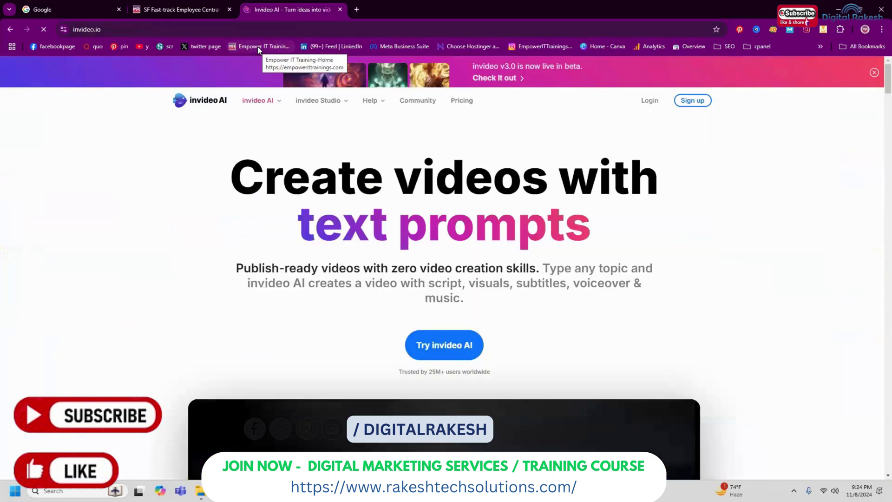
{"action": "left_click", "coordinate": [691, 100]}
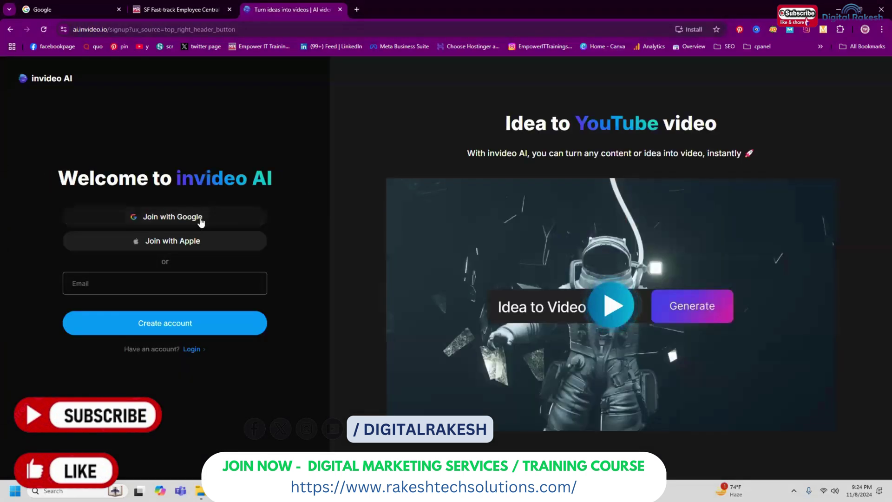
{"action": "left_click", "coordinate": [192, 348]}
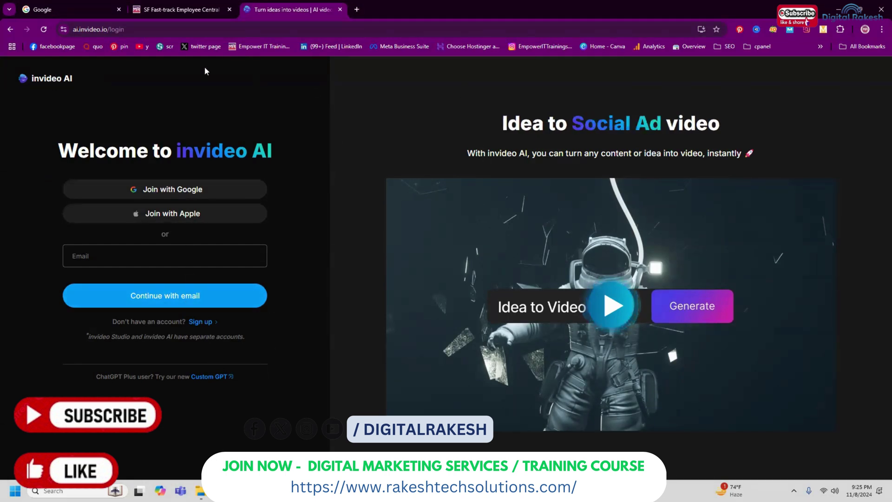
{"action": "left_click", "coordinate": [11, 29]}
{"action": "left_click", "coordinate": [11, 29]}
{"action": "left_click", "coordinate": [650, 101]}
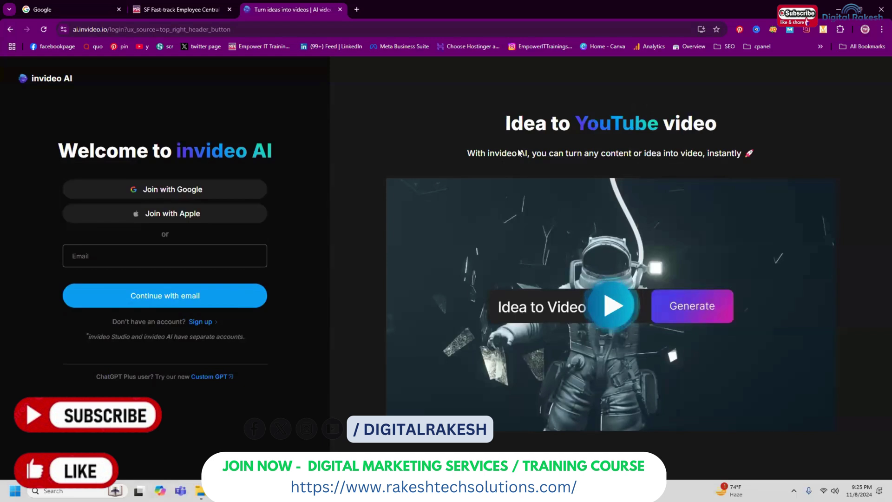
{"action": "left_click", "coordinate": [221, 189]}
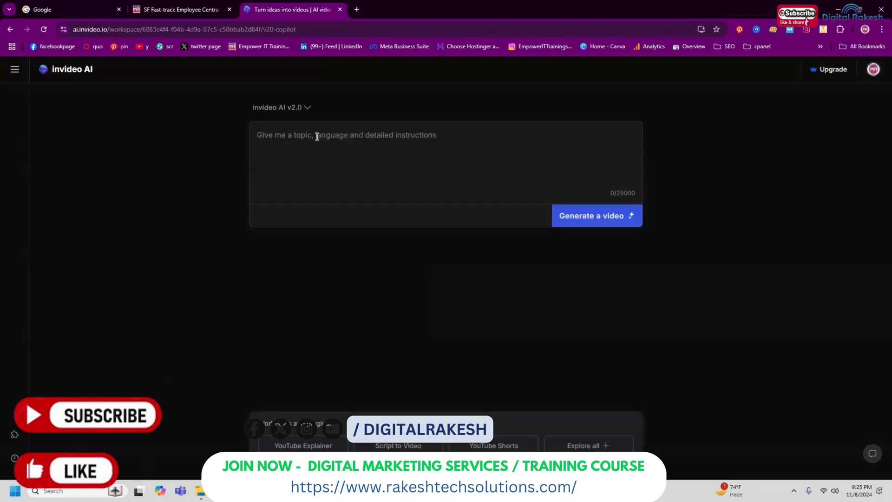
Copy the Employee Central introduction paragraph from the course page into the invideo AI prompt.
{"action": "left_click", "coordinate": [20, 69]}
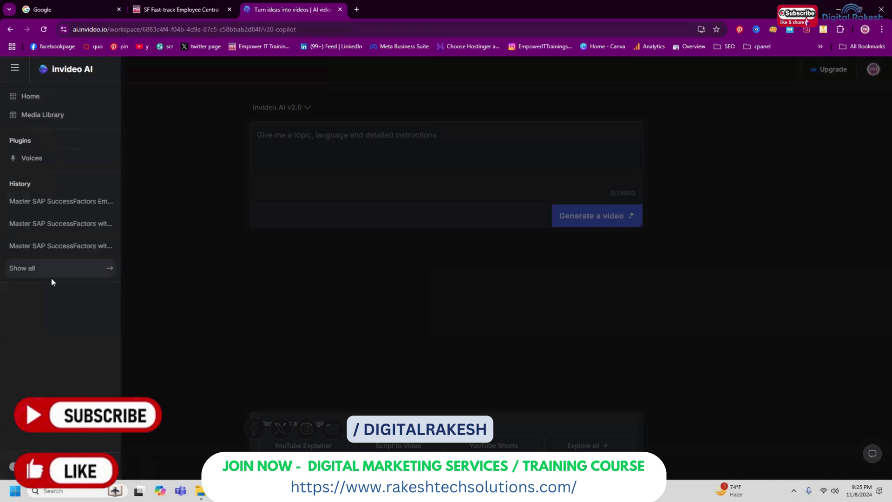
{"action": "left_click", "coordinate": [314, 140]}
{"action": "left_click", "coordinate": [182, 10]}
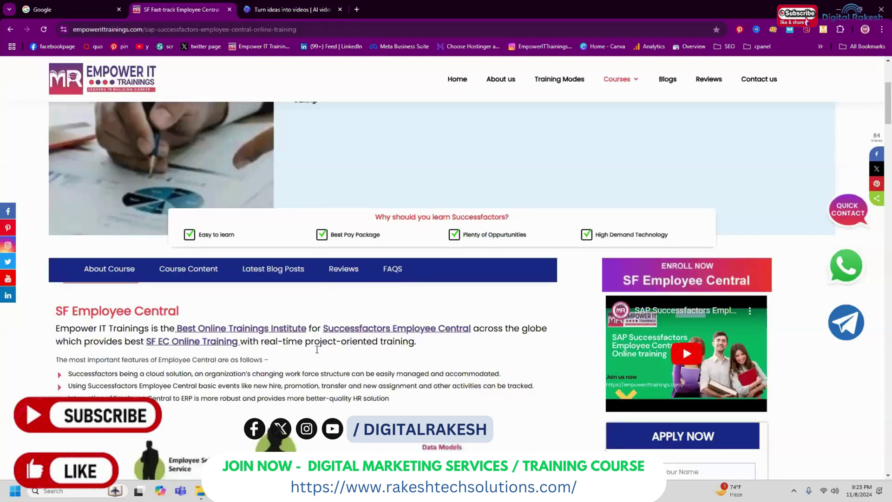
{"action": "left_click_drag", "start_coordinate": [418, 342], "coordinate": [50, 337]}
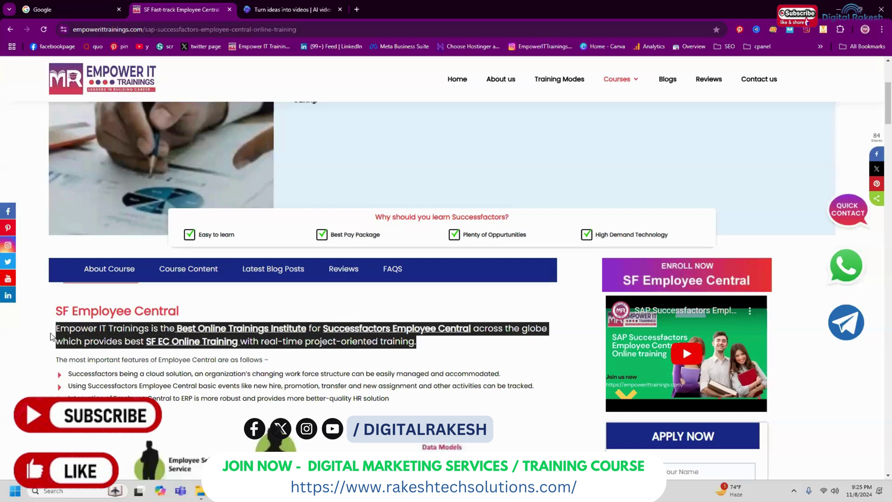
{"action": "key", "text": "ctrl+c"}
{"action": "left_click", "coordinate": [291, 9]}
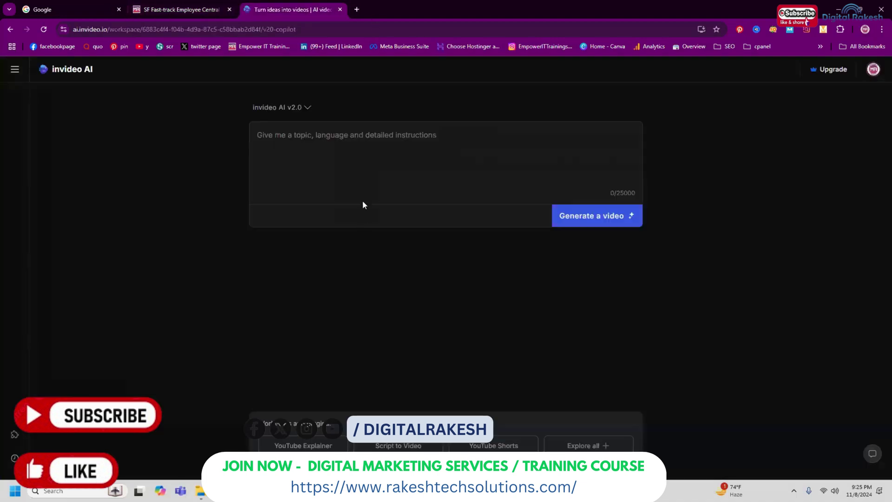
{"action": "key", "text": "ctrl+v"}
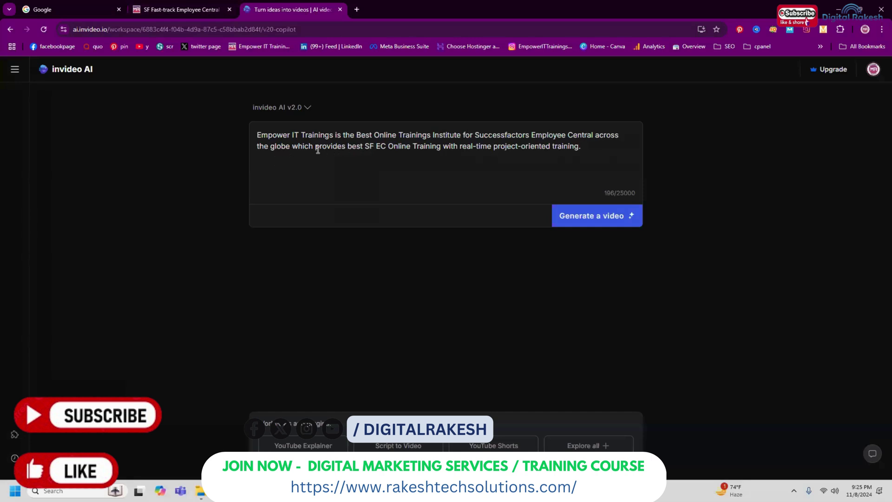
{"action": "double_click", "coordinate": [281, 147]}
Generate the video for IT professionals with the Inspirational look, targeting YouTube.
{"action": "left_click", "coordinate": [599, 218]}
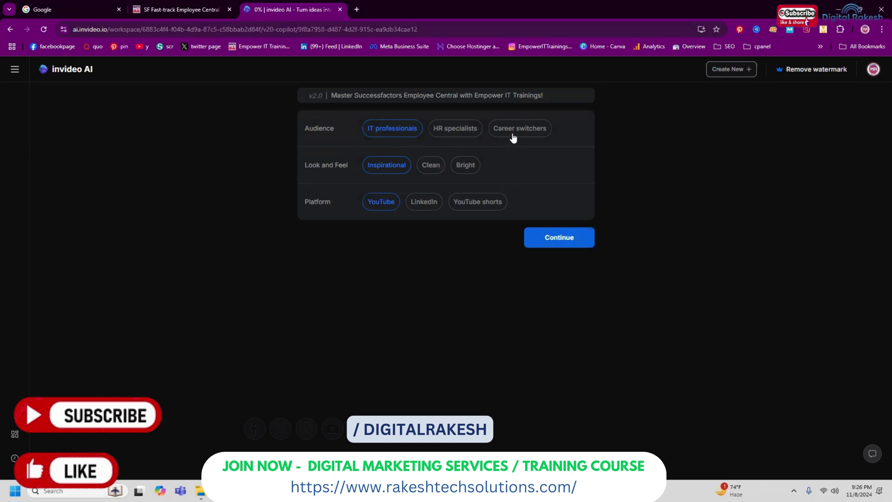
{"action": "left_click", "coordinate": [464, 165]}
{"action": "left_click", "coordinate": [391, 165]}
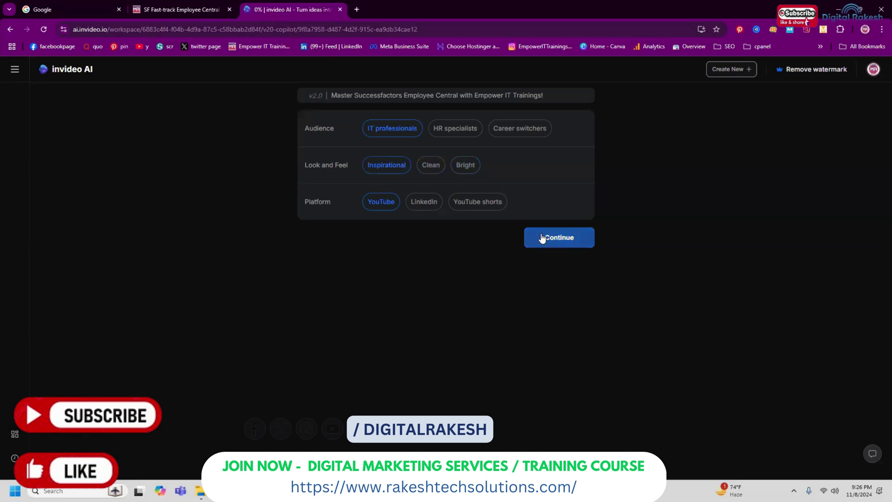
{"action": "left_click", "coordinate": [558, 237]}
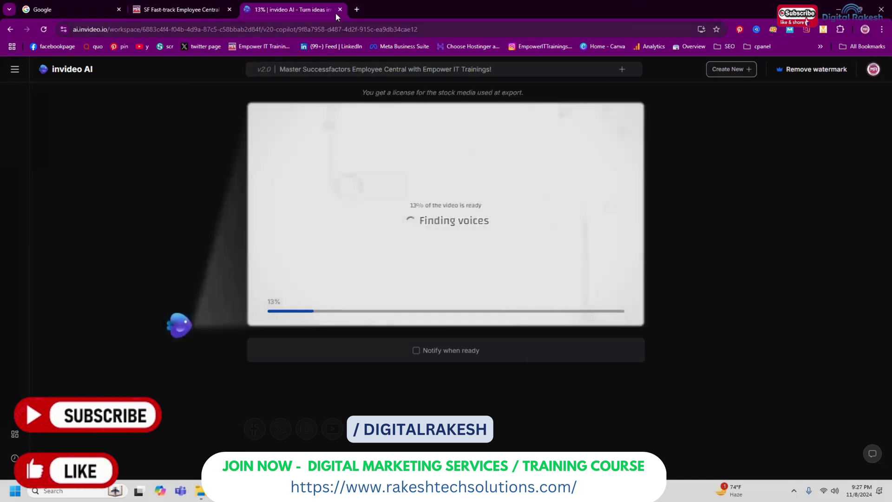
Open the EmpowerItTrainings YouTube channel's Videos list in a new tab.
{"action": "left_click", "coordinate": [356, 9]}
{"action": "type", "text": "y"}
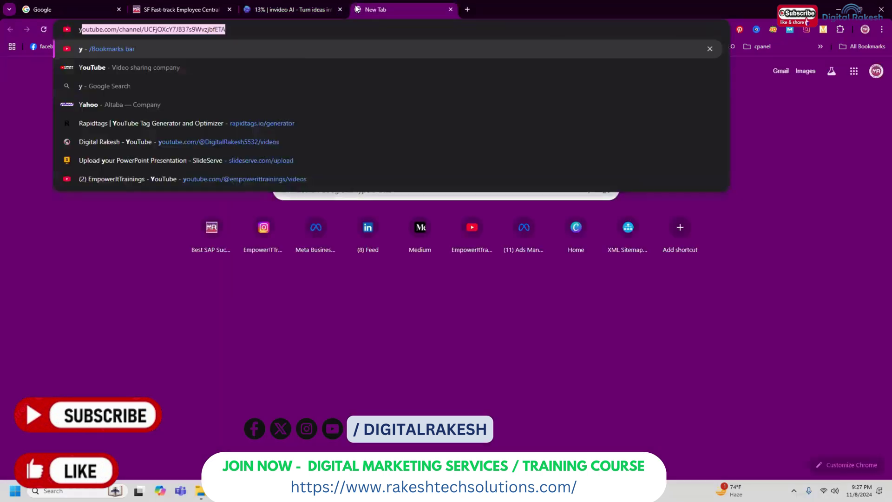
{"action": "type", "text": "o"}
{"action": "key", "text": "Return"}
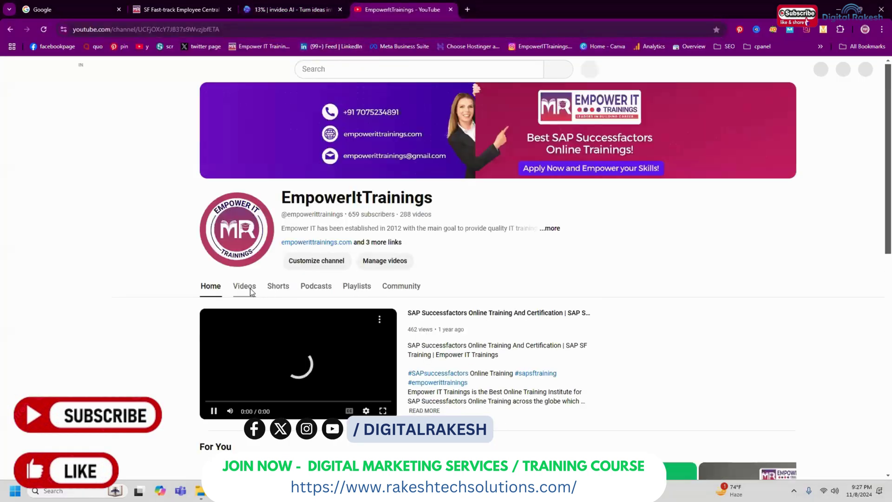
{"action": "left_click", "coordinate": [244, 286]}
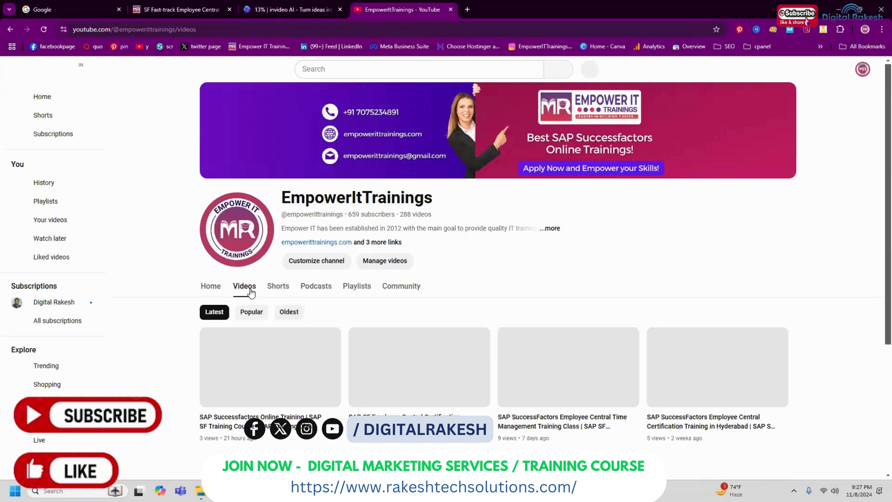
{"action": "scroll", "coordinate": [244, 286], "scroll_direction": "down", "scroll_amount": 3}
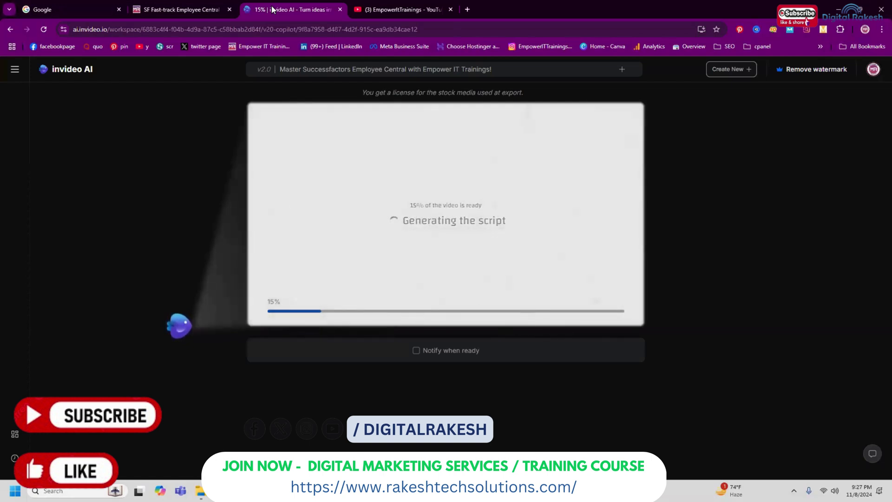
Open EmpowerITTrainings' Instagram, LinkedIn and Facebook pages, then check generation progress.
{"action": "left_click", "coordinate": [468, 8]}
{"action": "left_click", "coordinate": [537, 47]}
{"action": "middle_click", "coordinate": [338, 47]}
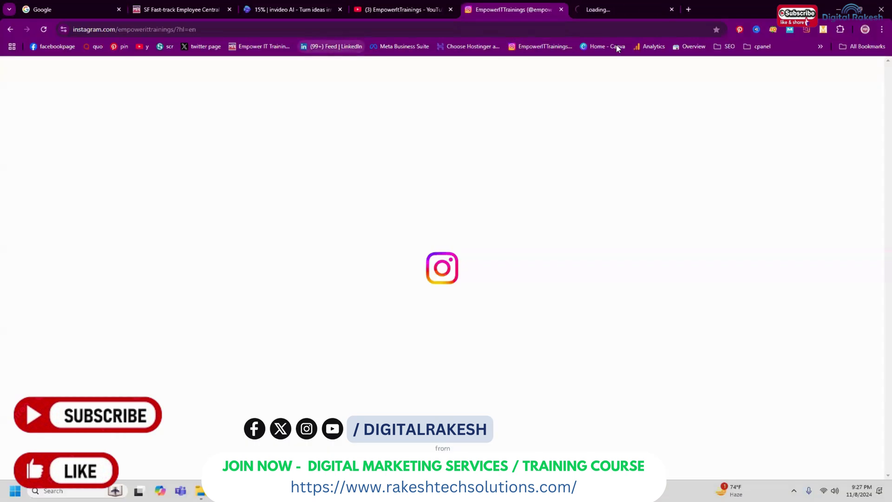
{"action": "middle_click", "coordinate": [49, 46]}
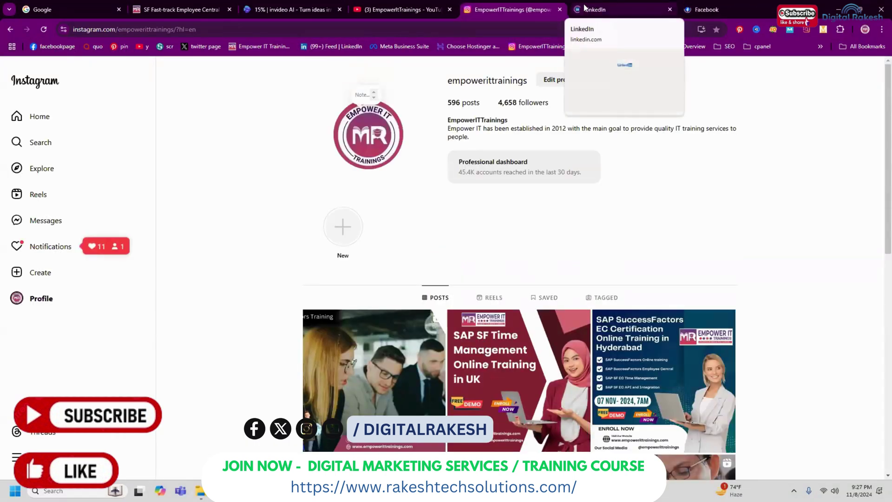
{"action": "left_click", "coordinate": [380, 9]}
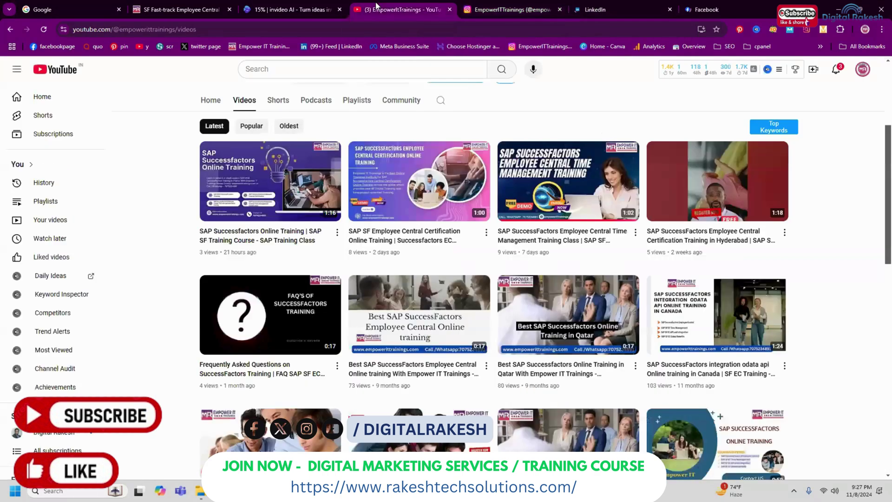
{"action": "left_click", "coordinate": [293, 8]}
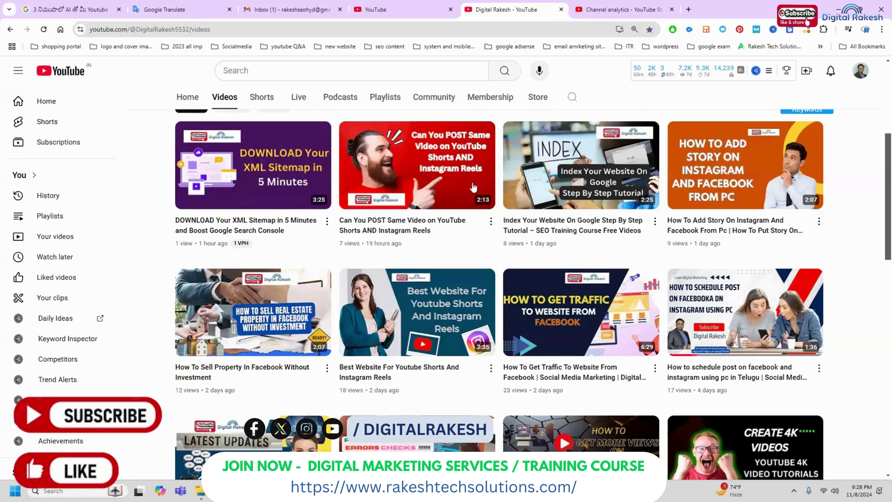
{"action": "scroll", "coordinate": [481, 204], "scroll_direction": "down", "scroll_amount": 5}
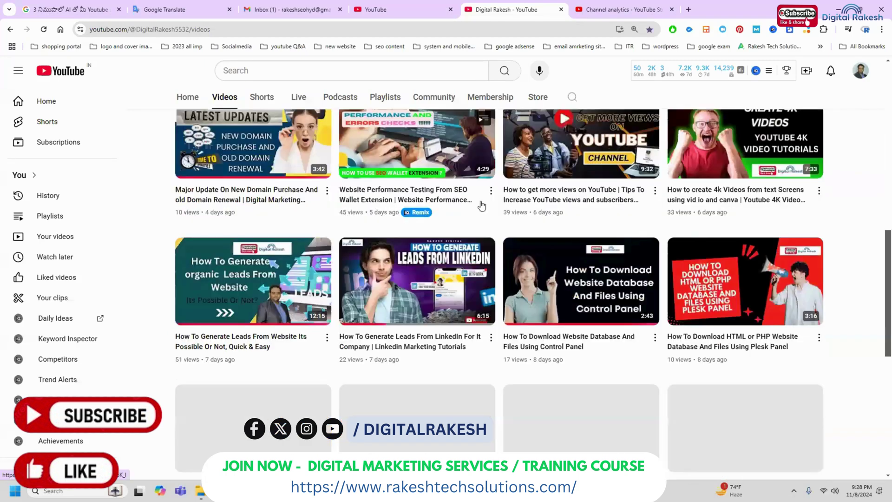
{"action": "scroll", "coordinate": [481, 204], "scroll_direction": "down", "scroll_amount": 2}
{"action": "scroll", "coordinate": [481, 204], "scroll_direction": "down", "scroll_amount": 2}
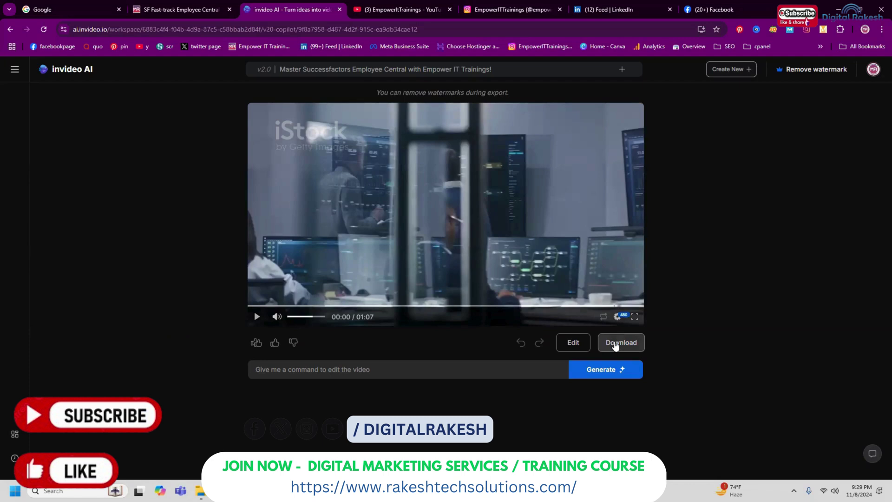
Download the video with stock watermarks, normal branding and 1080p resolution.
{"action": "left_click", "coordinate": [615, 344]}
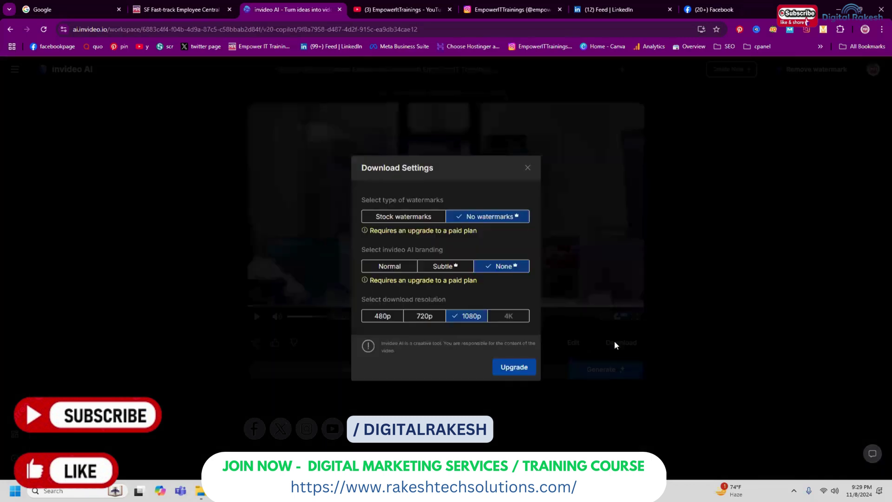
{"action": "left_click", "coordinate": [410, 220]}
{"action": "left_click", "coordinate": [383, 263]}
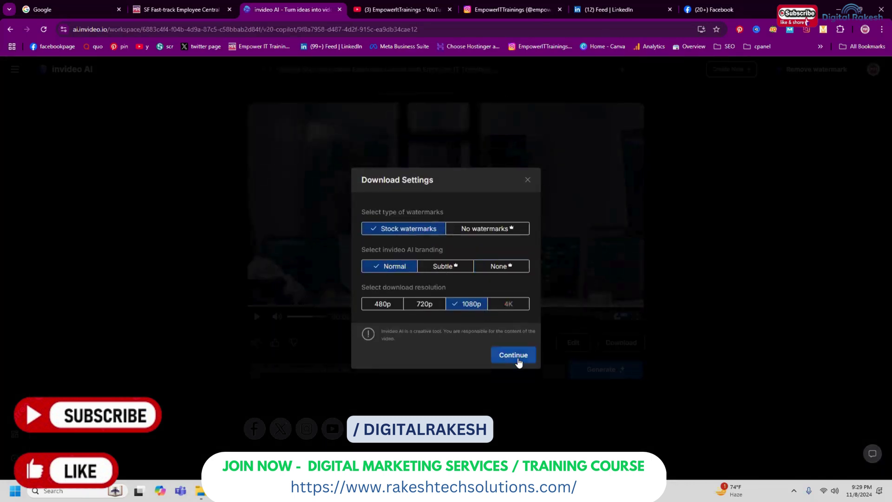
{"action": "left_click", "coordinate": [518, 357]}
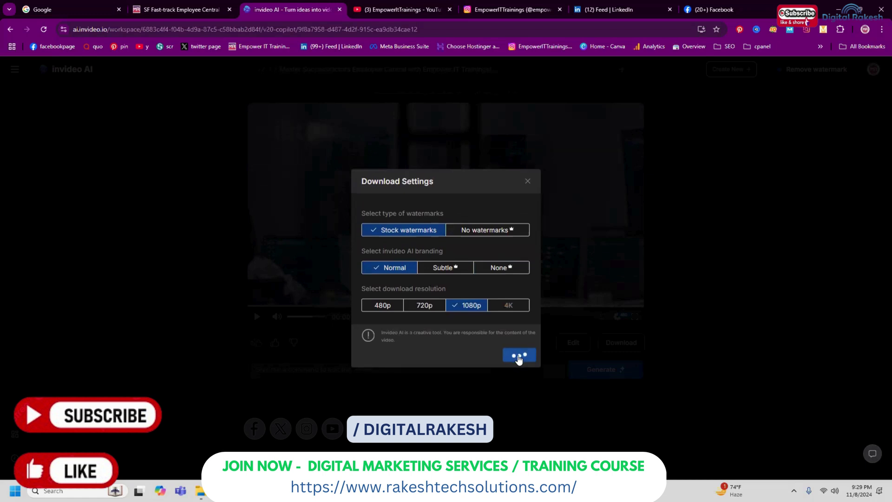